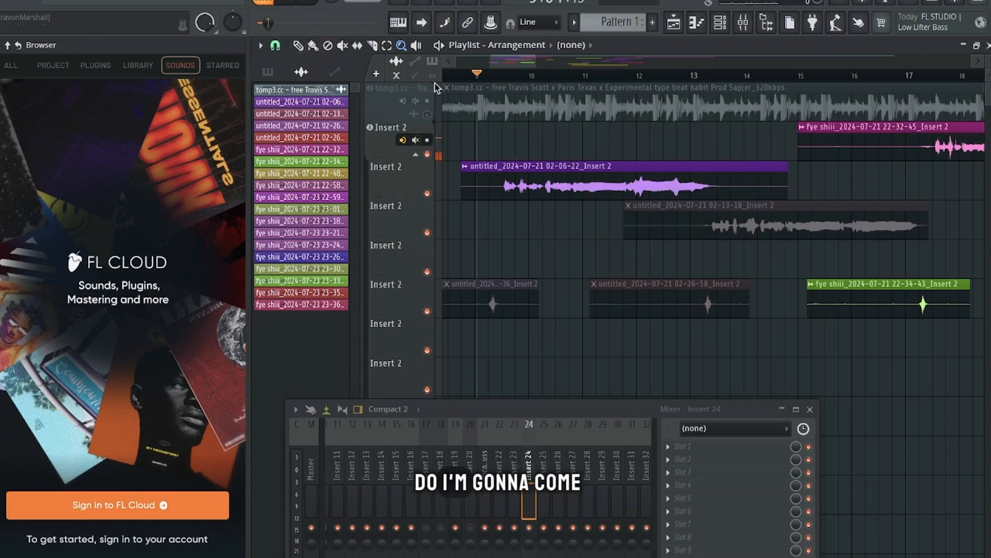
click(515, 177)
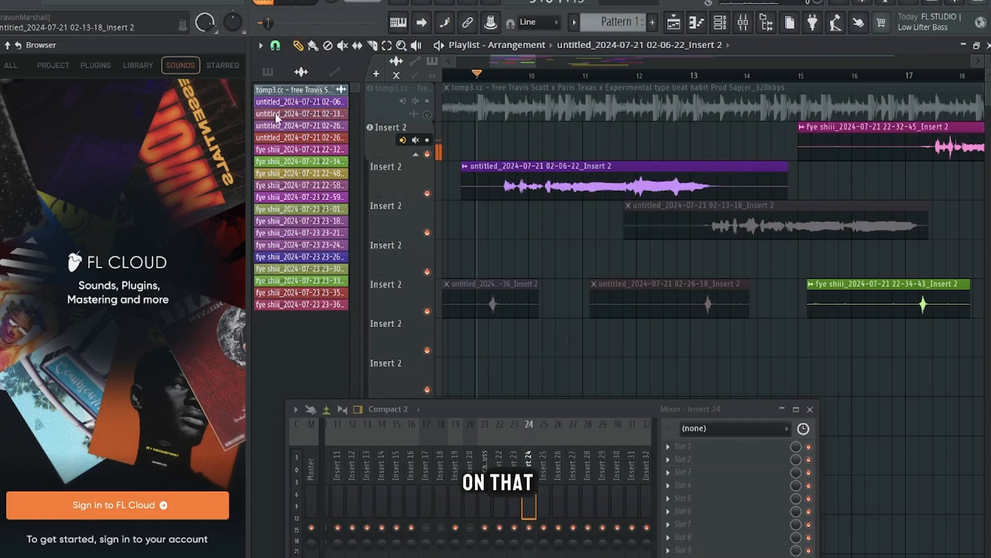
right_click(285, 101)
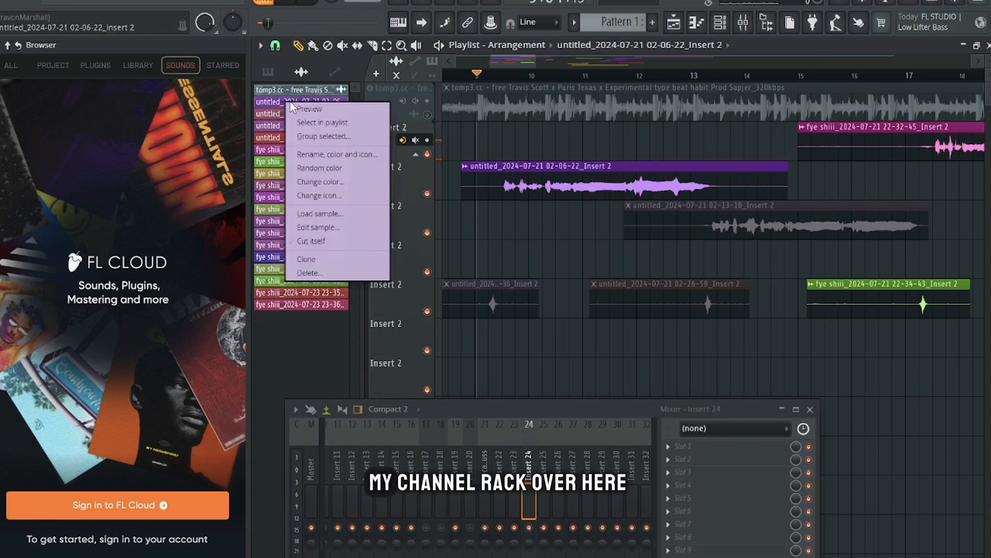
click(338, 257)
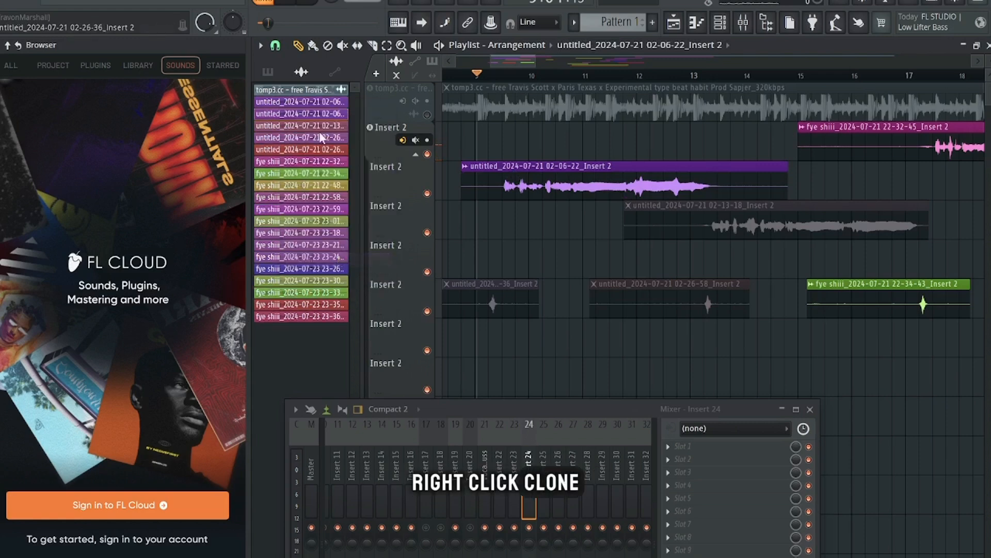
right_click(309, 102)
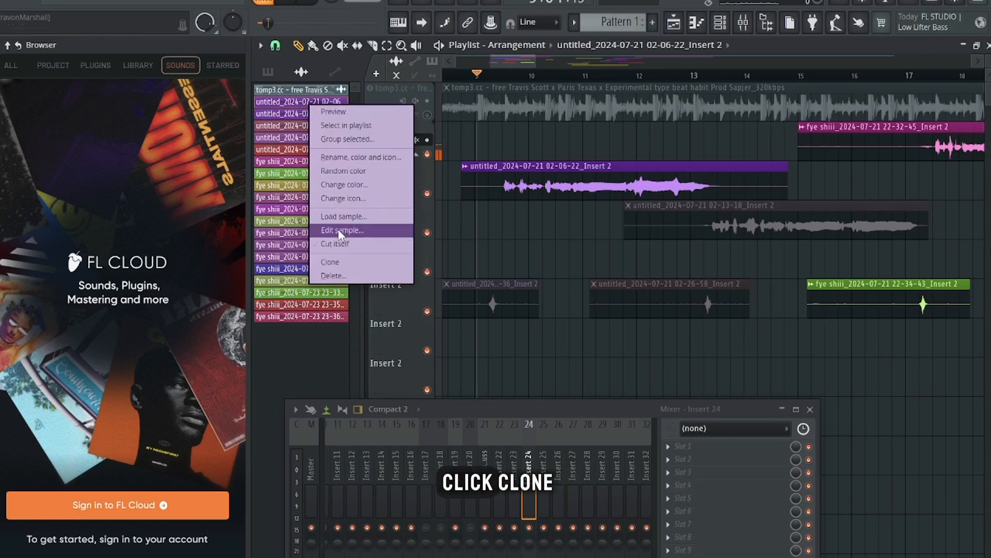
click(339, 256)
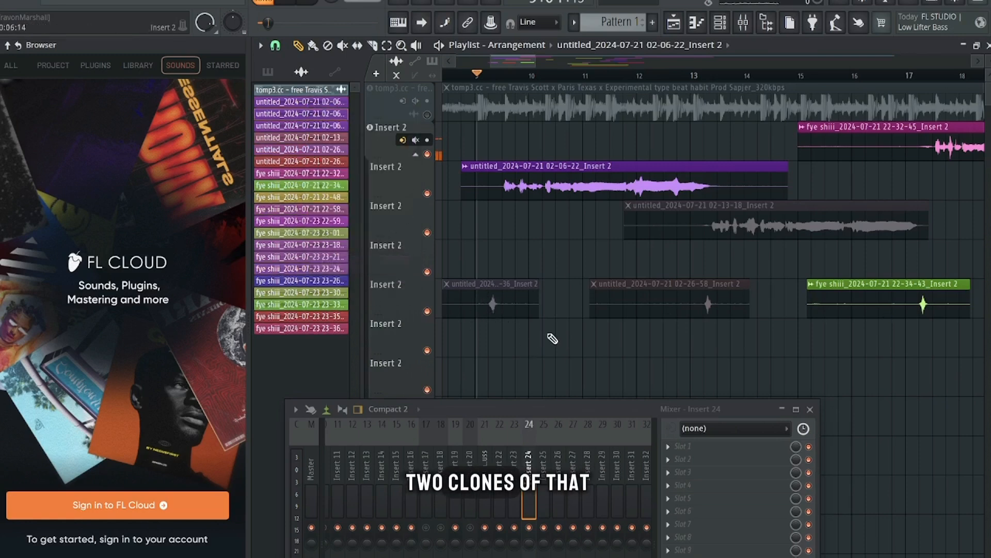
Place the two vocal clones on the two free playlist tracks below the other vocals, aligned with the original clip's start
scroll(553, 338, down, 1)
mouse_move(309, 118)
mouse_down()
mouse_move(544, 284)
mouse_move(476, 295)
mouse_move(505, 296)
mouse_up()
drag(367, 167, 479, 339)
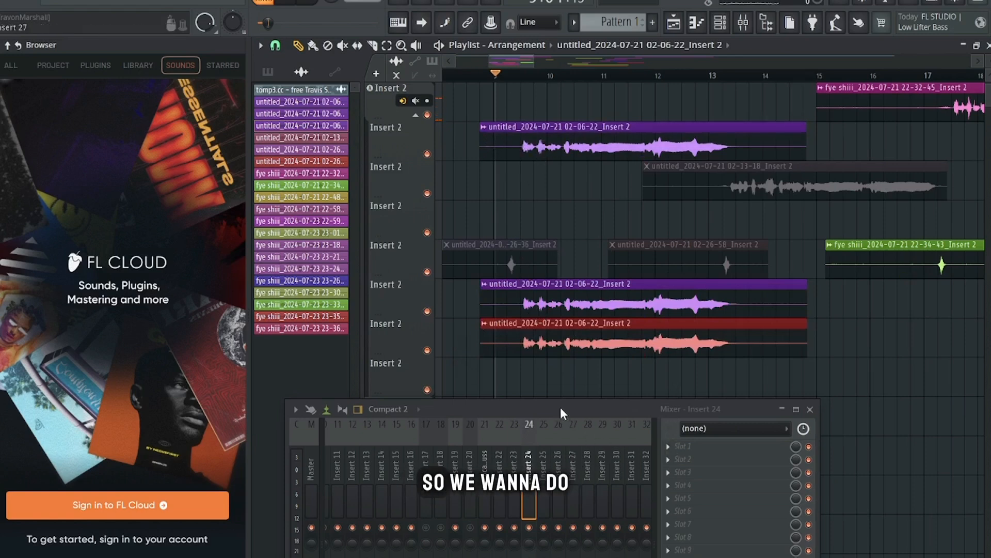
Set the time-stretching pitch shift of the first vocal clone to -6
click(319, 111)
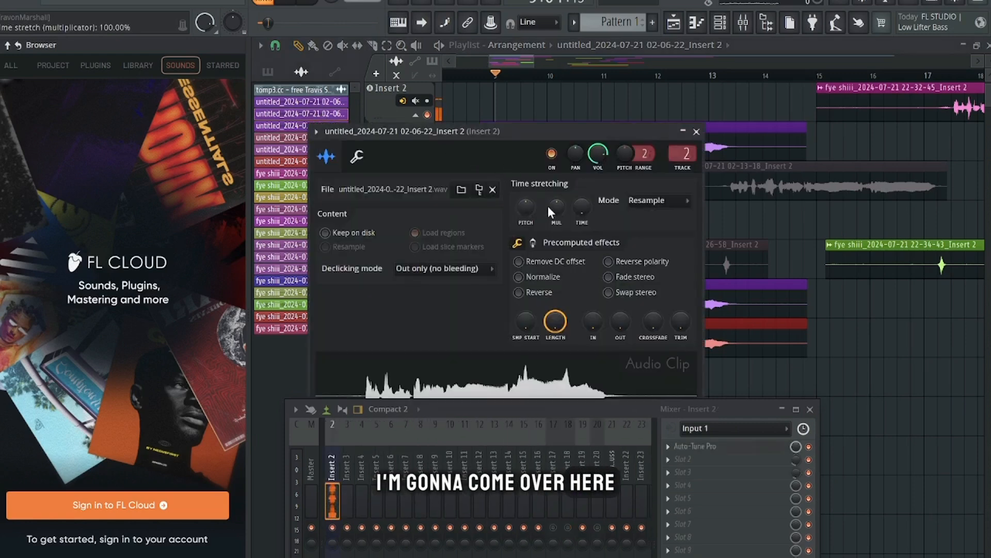
right_click(527, 207)
click(561, 257)
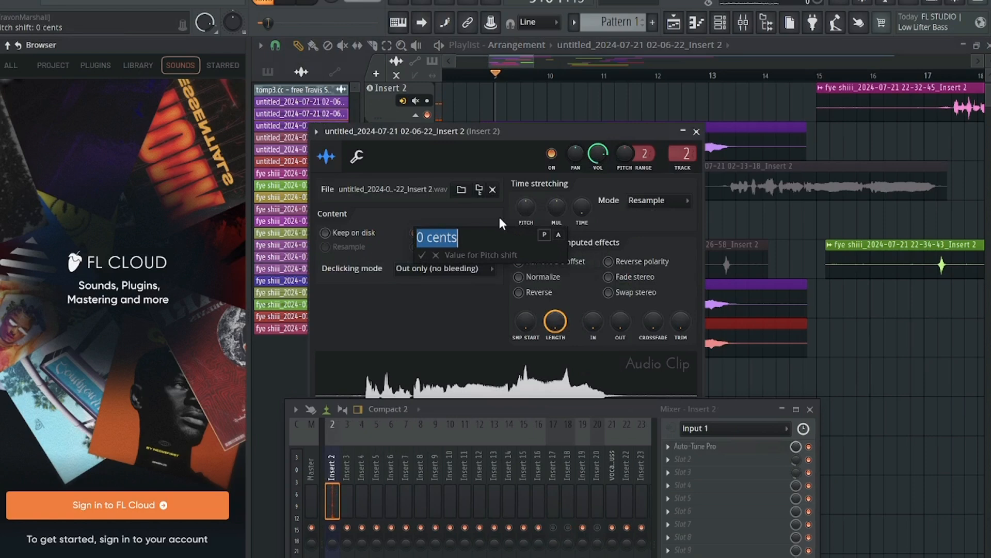
key(BackSpace)
text(-6)
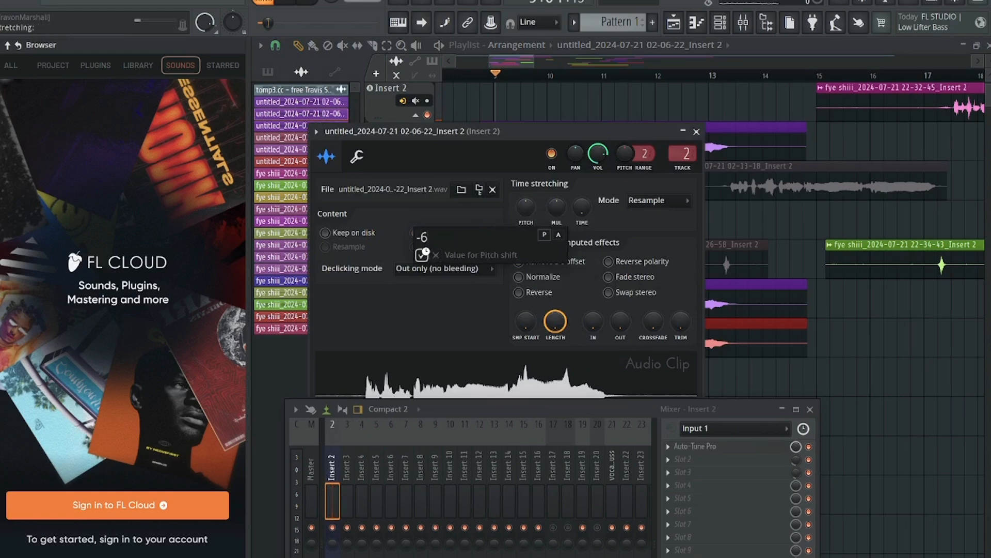
click(421, 254)
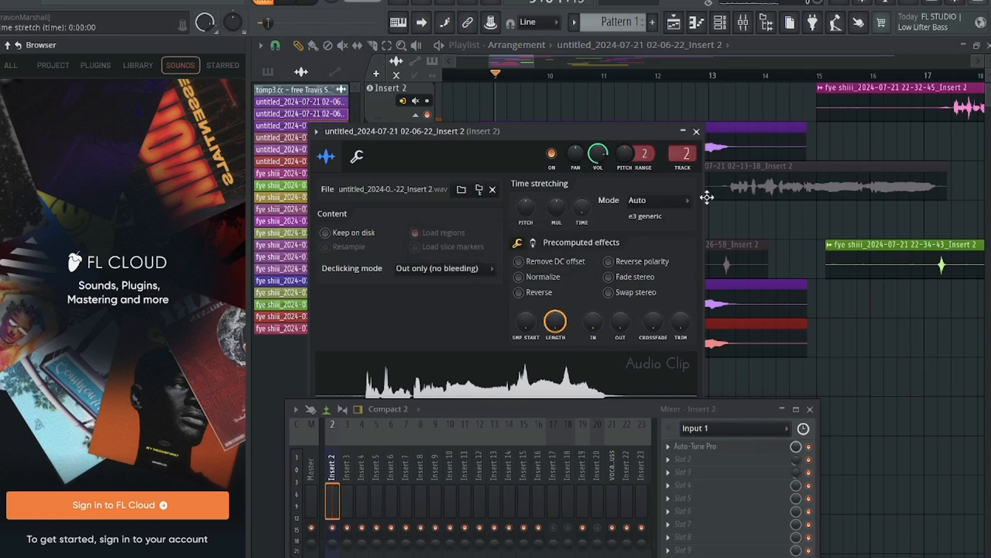
click(701, 135)
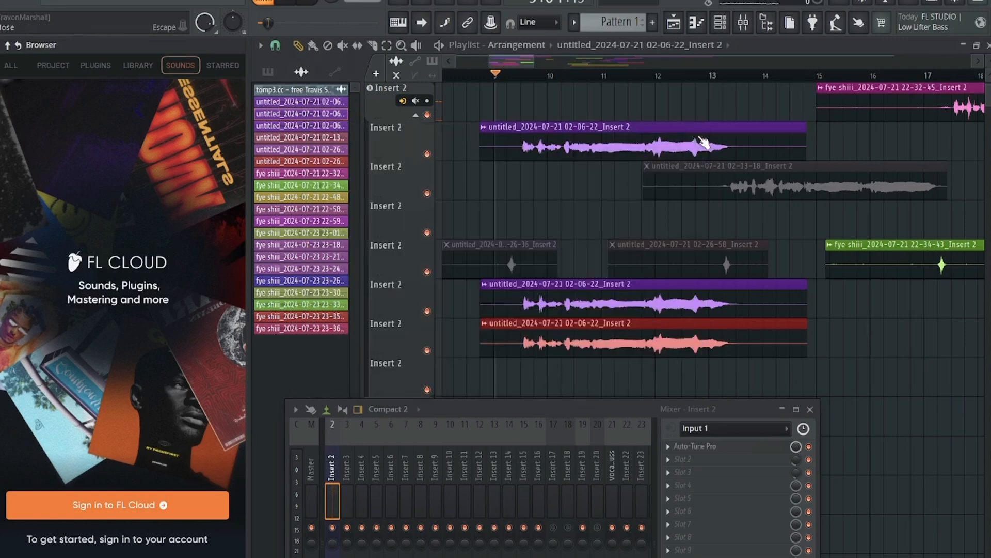
Set the time-stretching pitch shift of the second vocal clone to 6
right_click(313, 126)
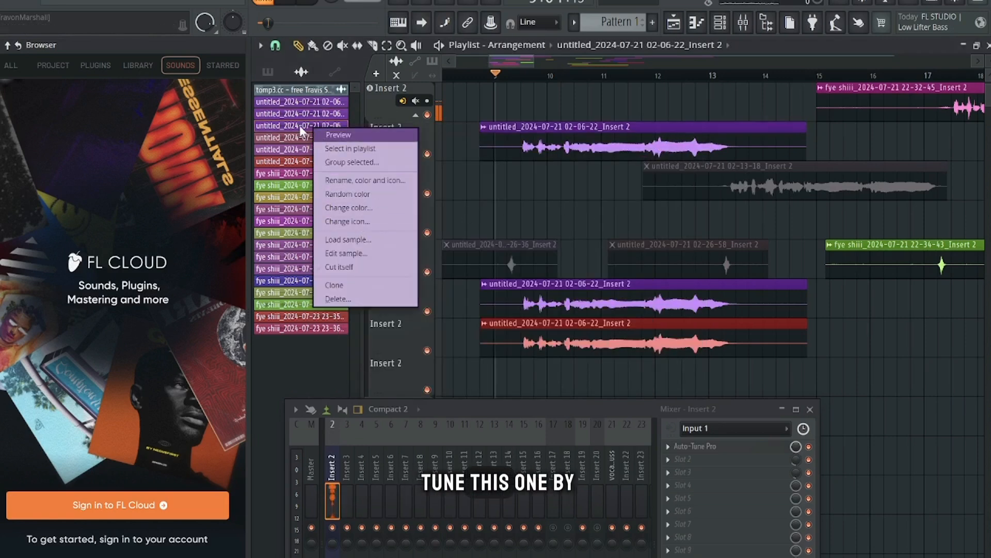
click(299, 126)
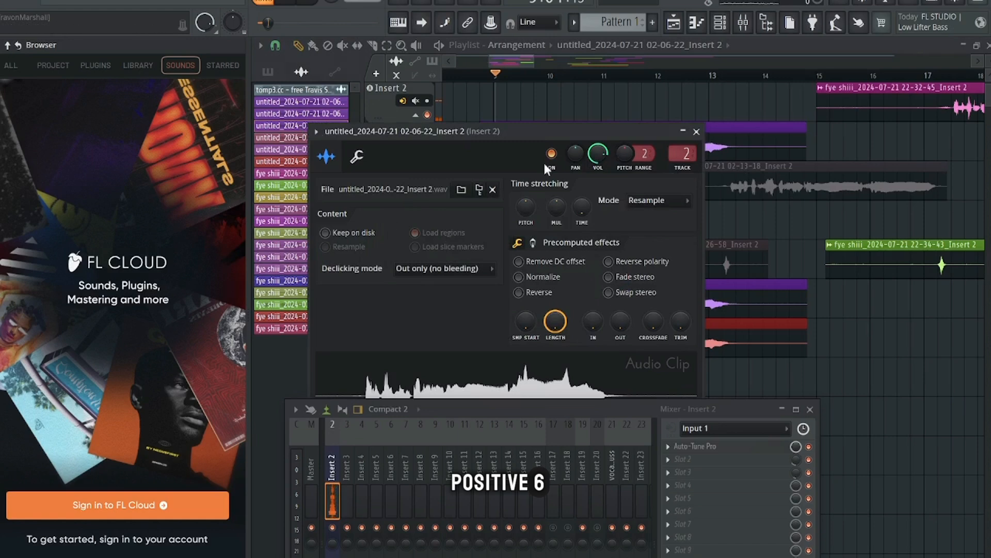
right_click(526, 208)
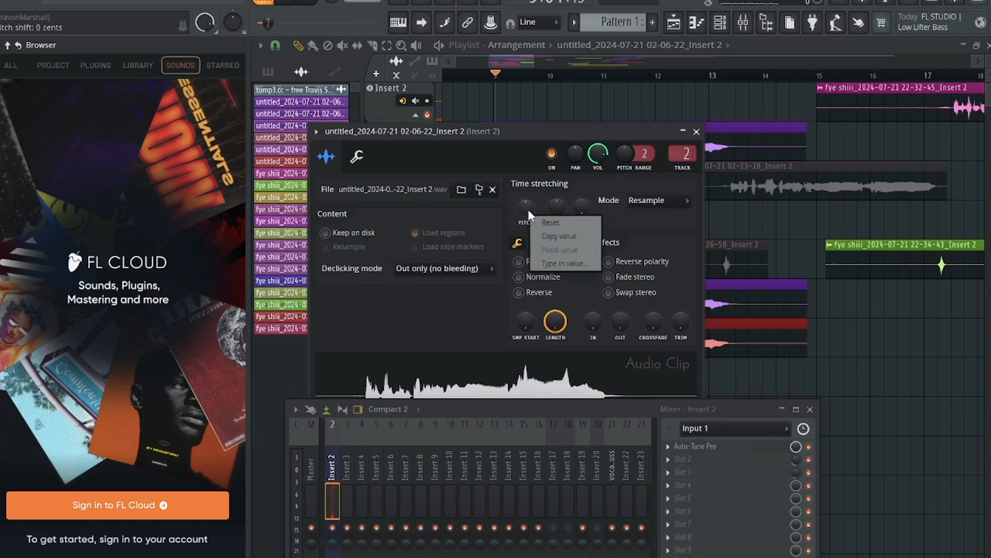
click(557, 261)
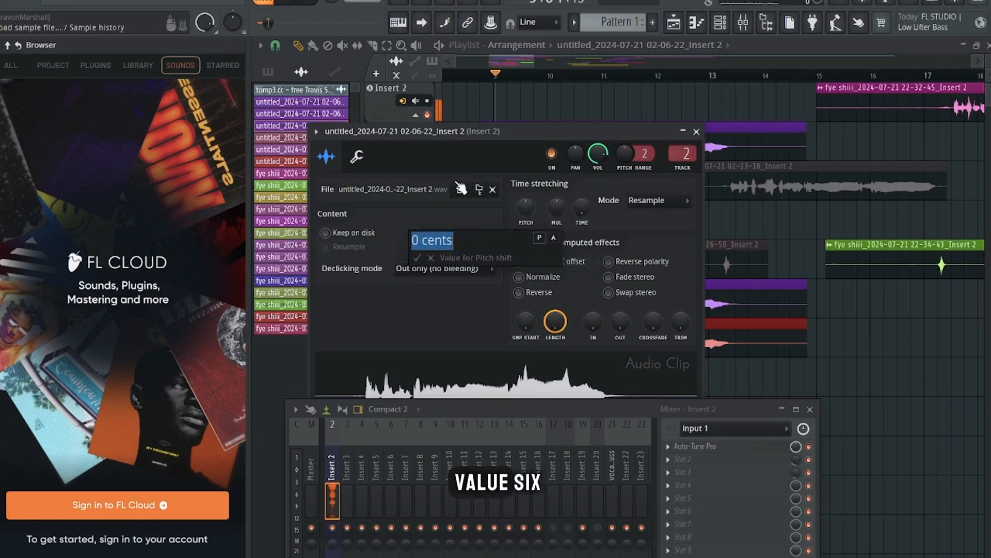
key(BackSpace)
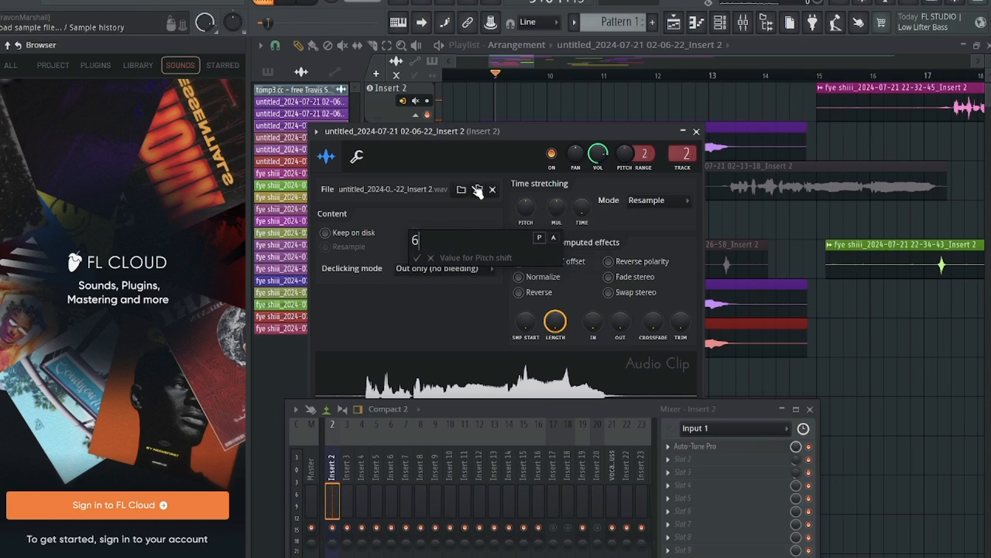
click(418, 258)
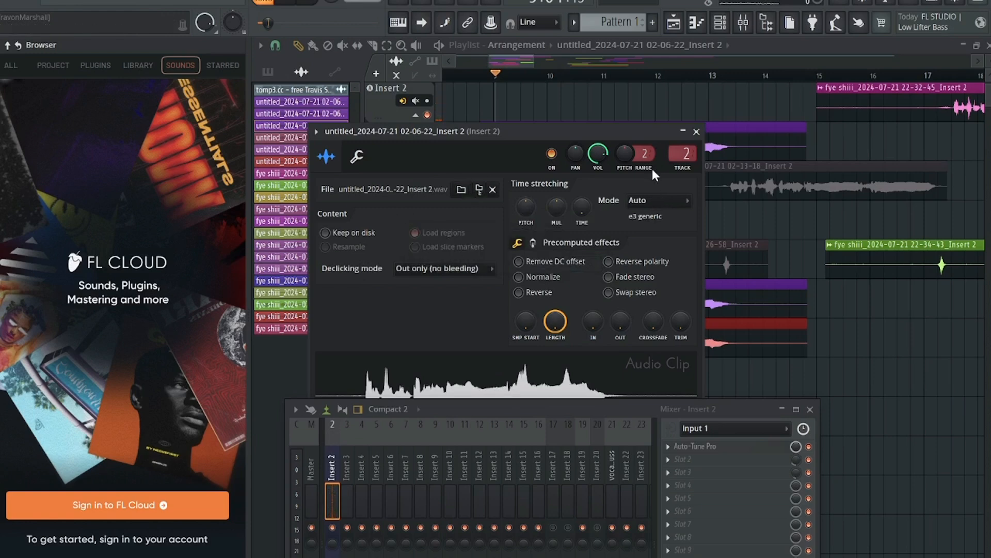
click(696, 132)
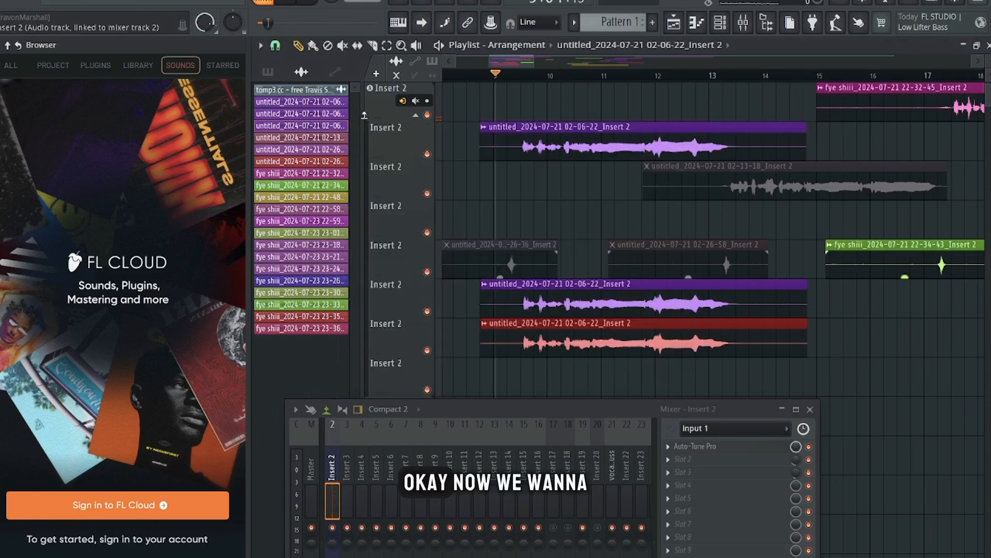
Route the first vocal clone to mixer track 22
click(317, 114)
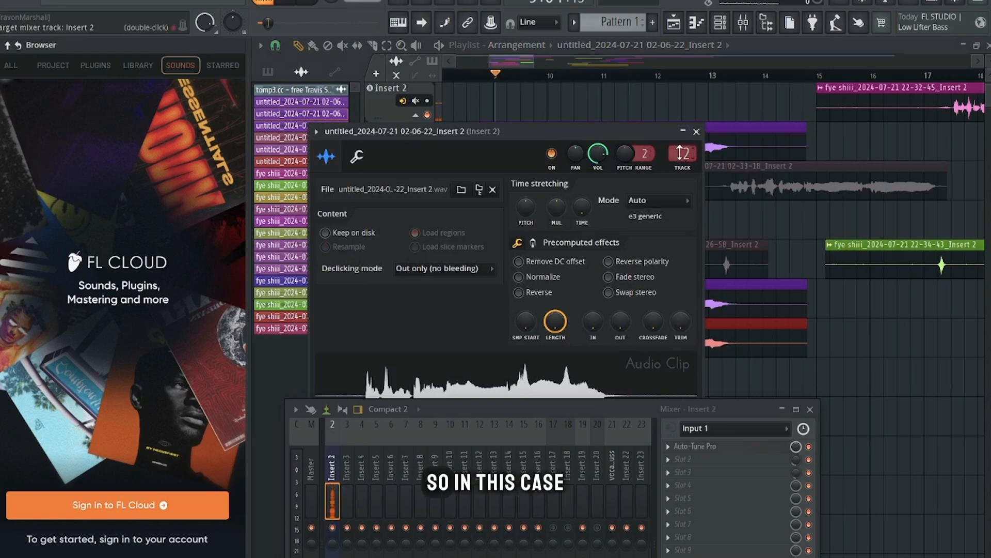
scroll(682, 153, up, 20)
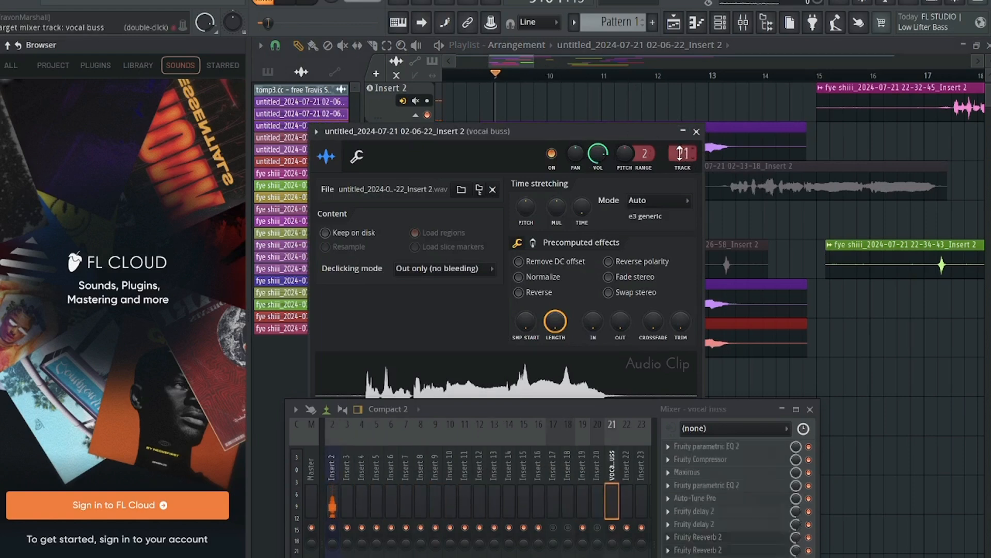
scroll(680, 153, down, 3)
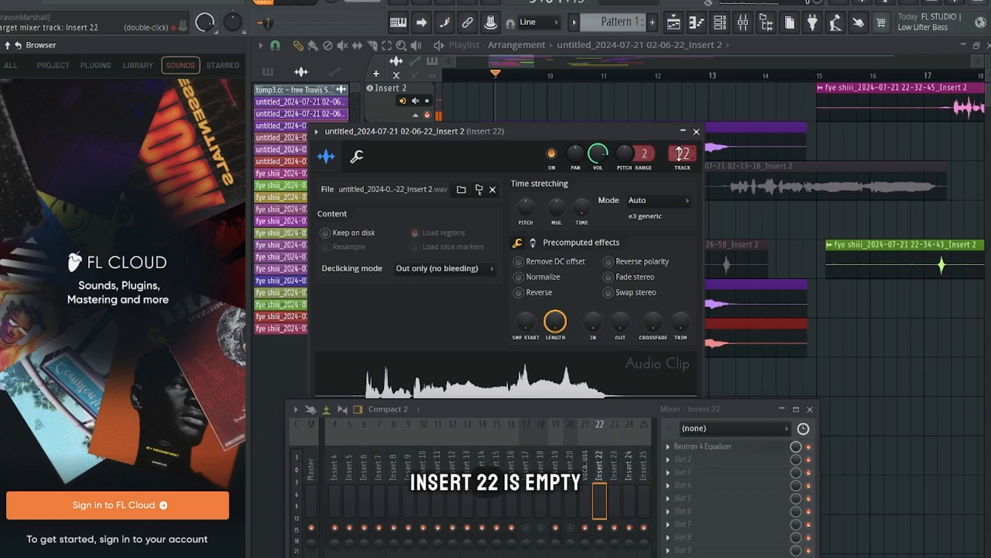
click(696, 131)
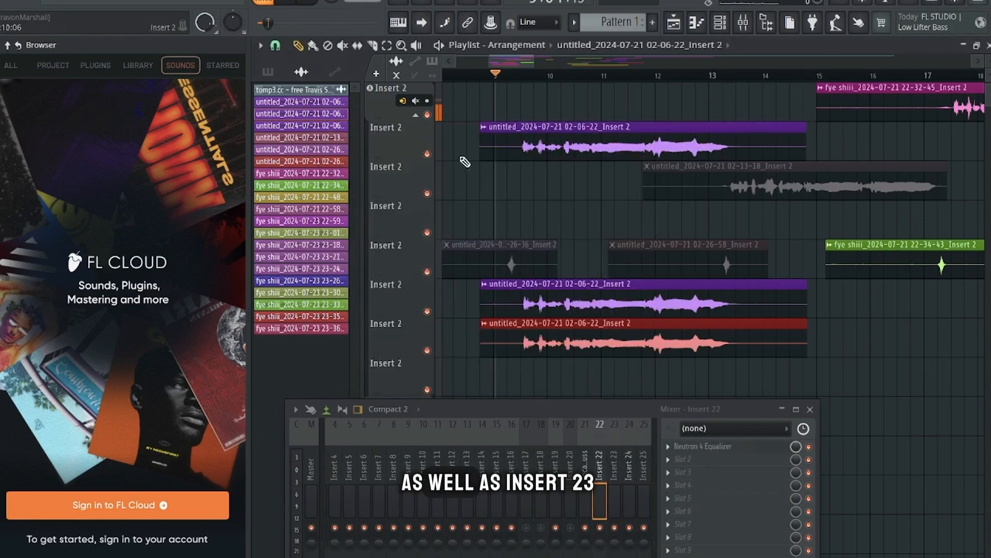
Route the second vocal clone to mixer track 23
click(295, 125)
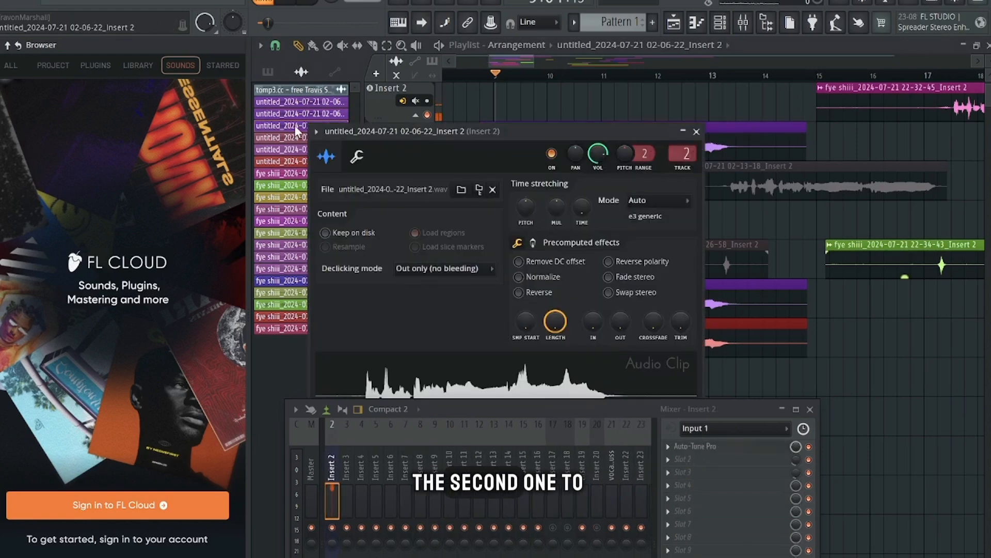
scroll(685, 150, up, 12)
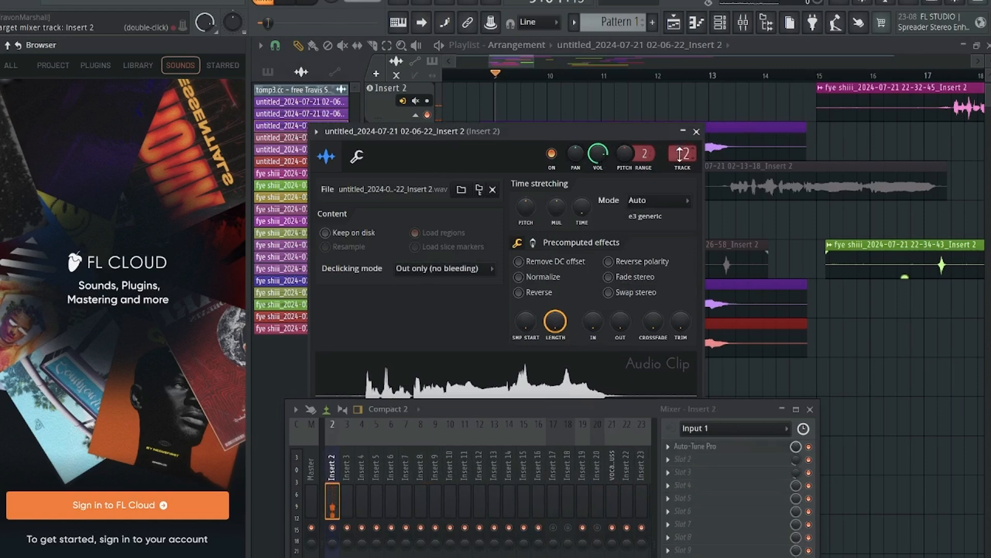
scroll(680, 154, up, 5)
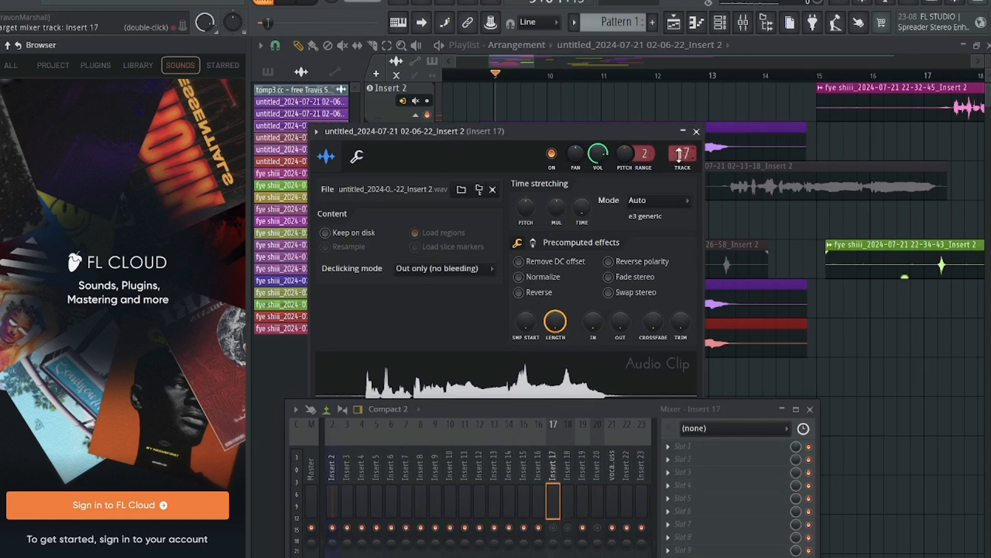
scroll(680, 154, up, 2)
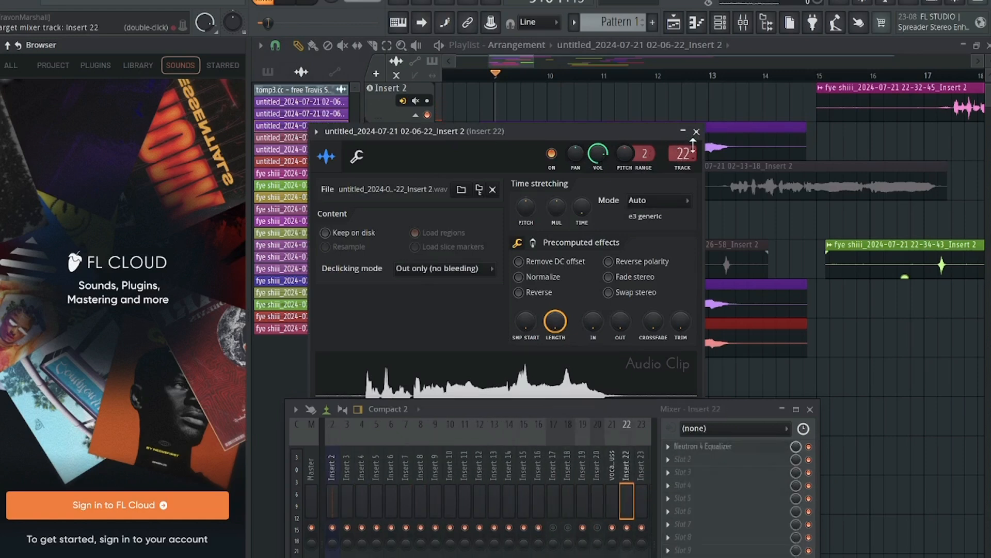
scroll(680, 162, up, 1)
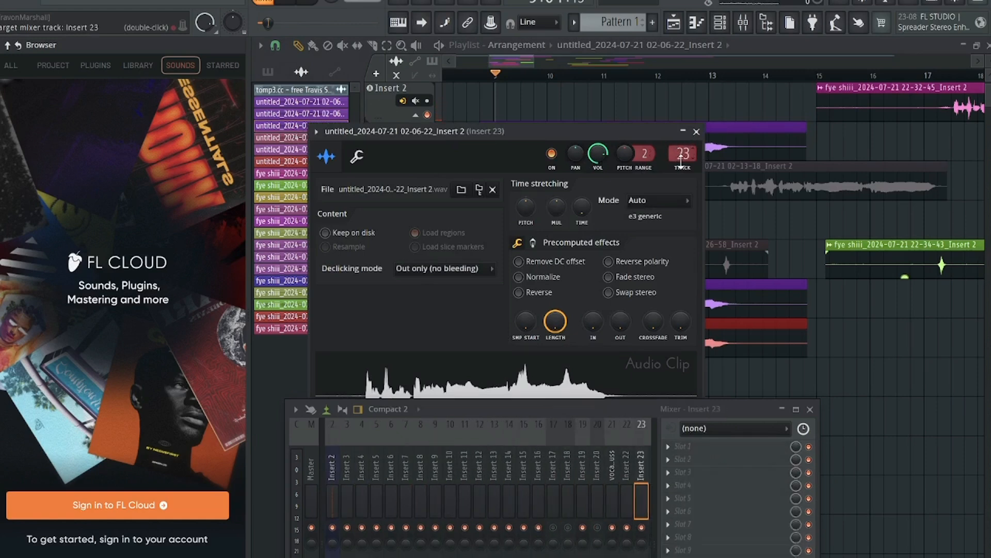
click(696, 132)
Move the mixer up over the playlist and pan Insert 22 to 100% left and Insert 23 hard right
drag(643, 407, 626, 212)
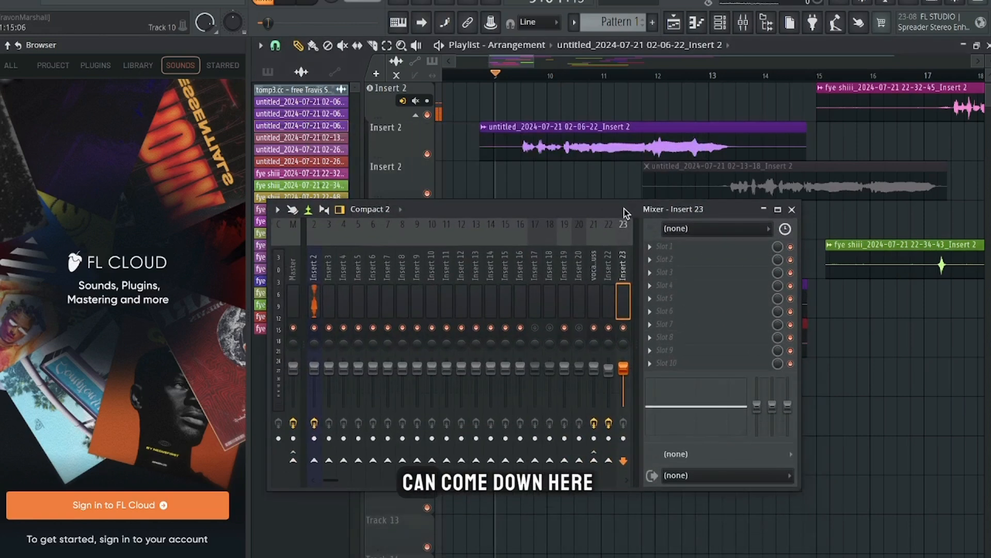
drag(329, 479, 373, 488)
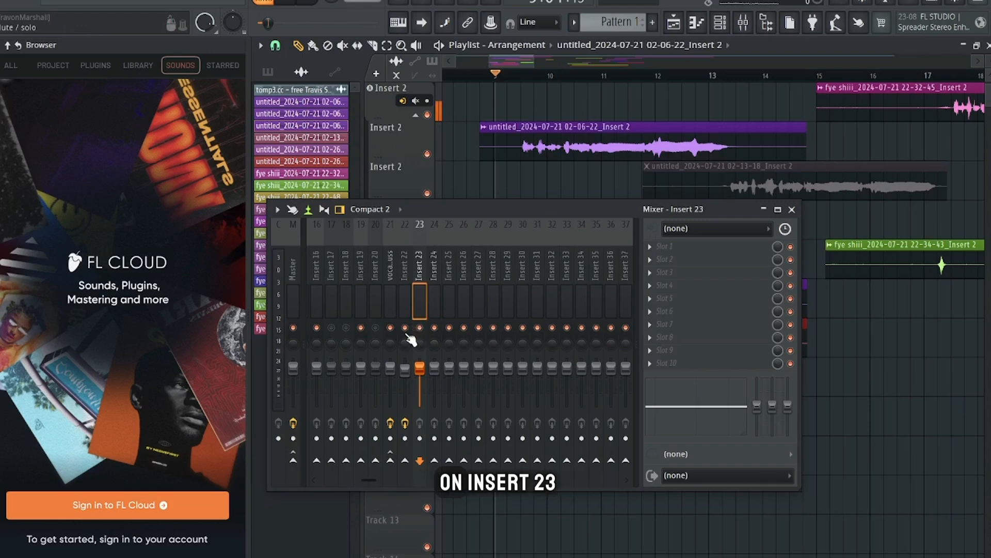
drag(405, 344, 405, 393)
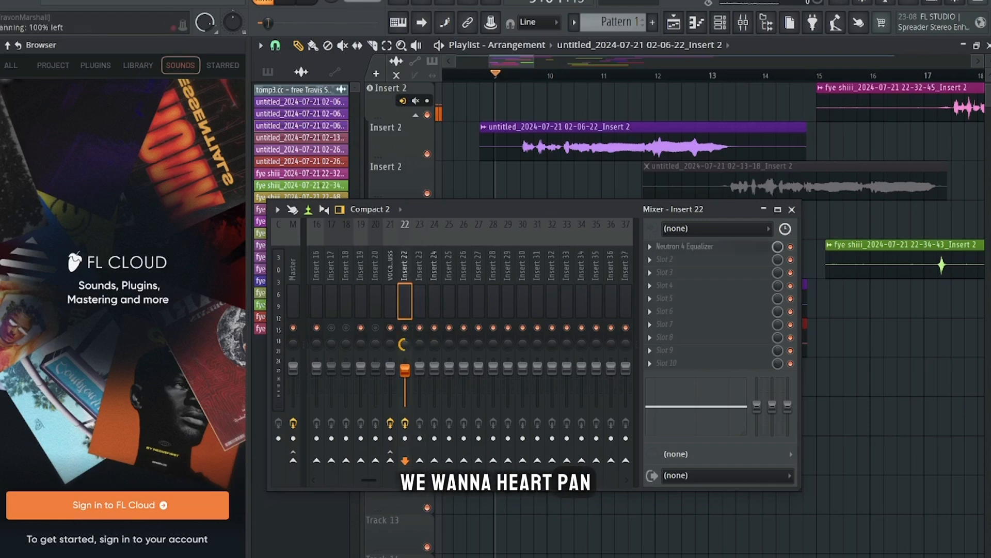
click(420, 344)
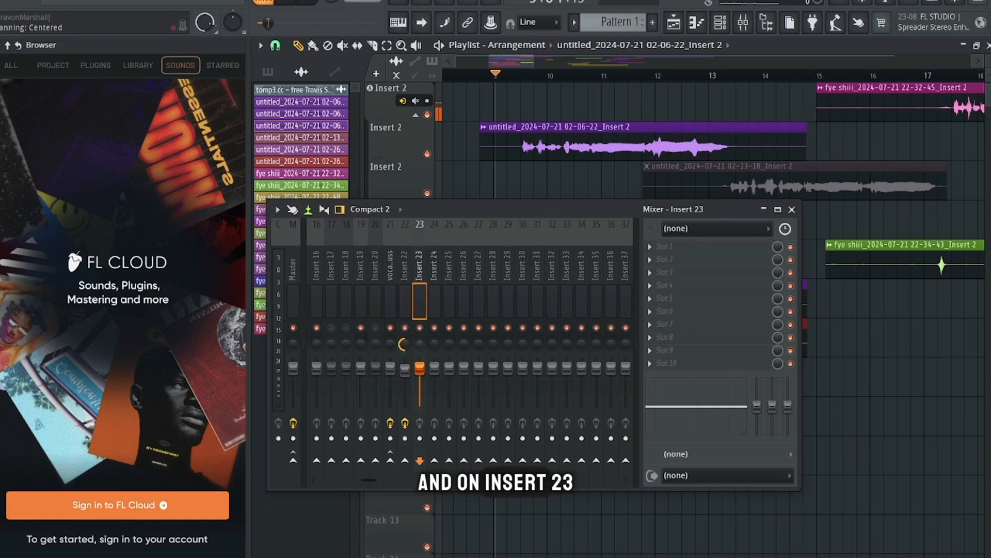
drag(420, 344, 420, 325)
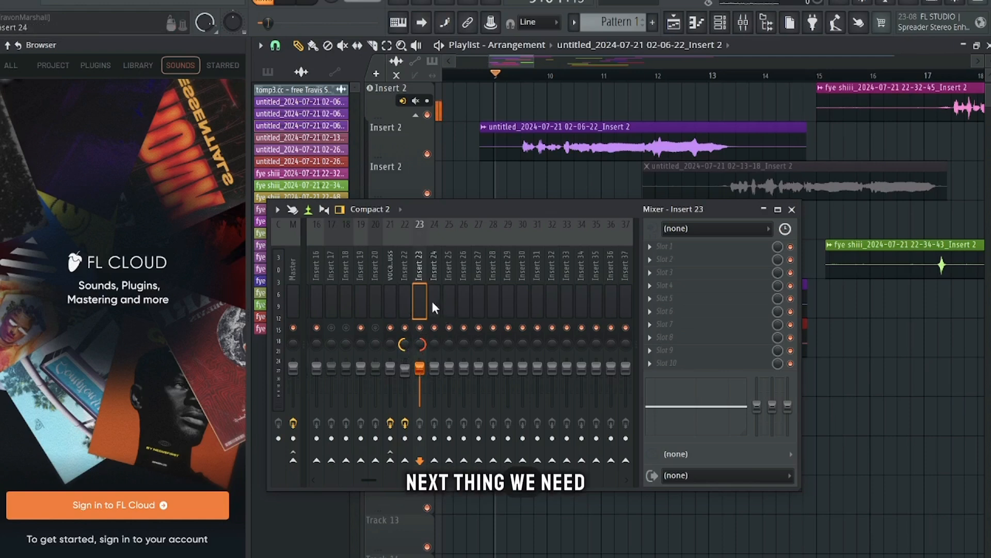
Select mixer tracks Insert 22 and Insert 23 together and enable their send to Insert 24
click(408, 298)
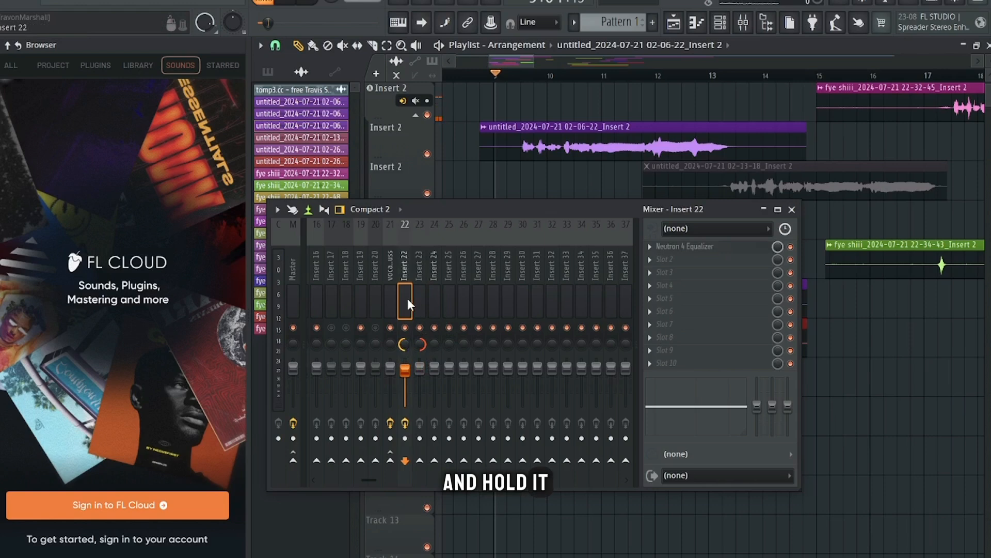
drag(410, 298, 415, 301)
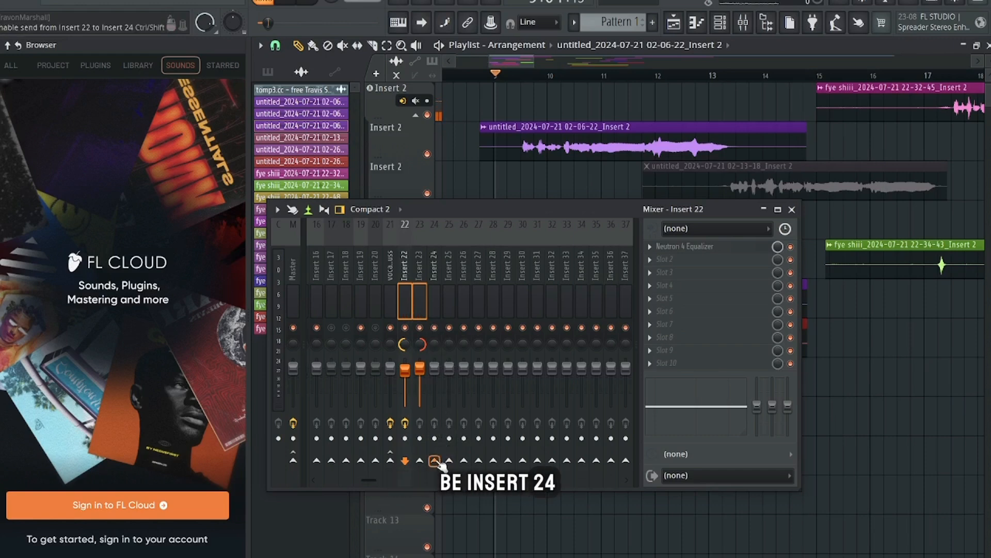
click(436, 460)
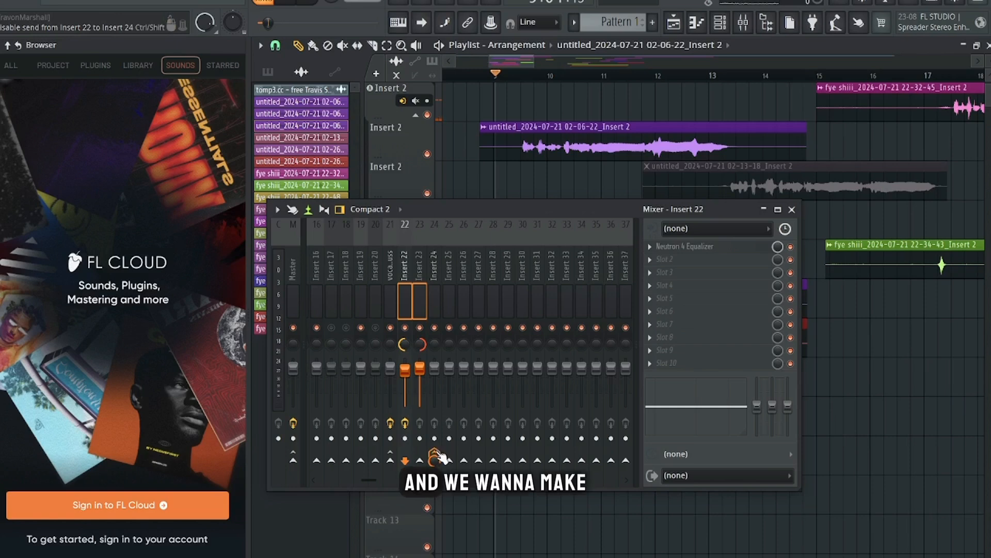
Route mixer tracks Insert 22 and Insert 23 to Insert 24 only, and select each track to check its routing
right_click(438, 456)
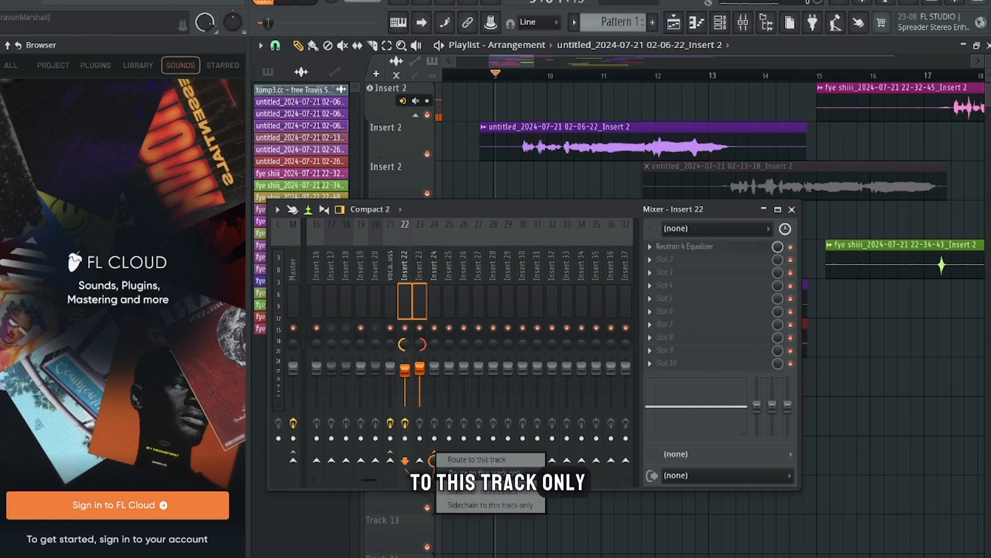
click(470, 474)
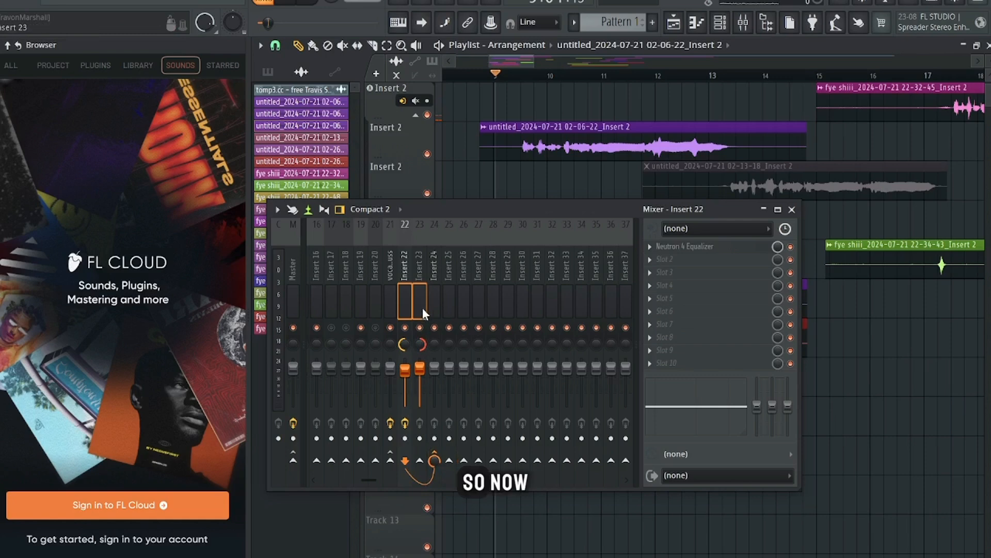
click(435, 312)
key(Left)
key(Left)
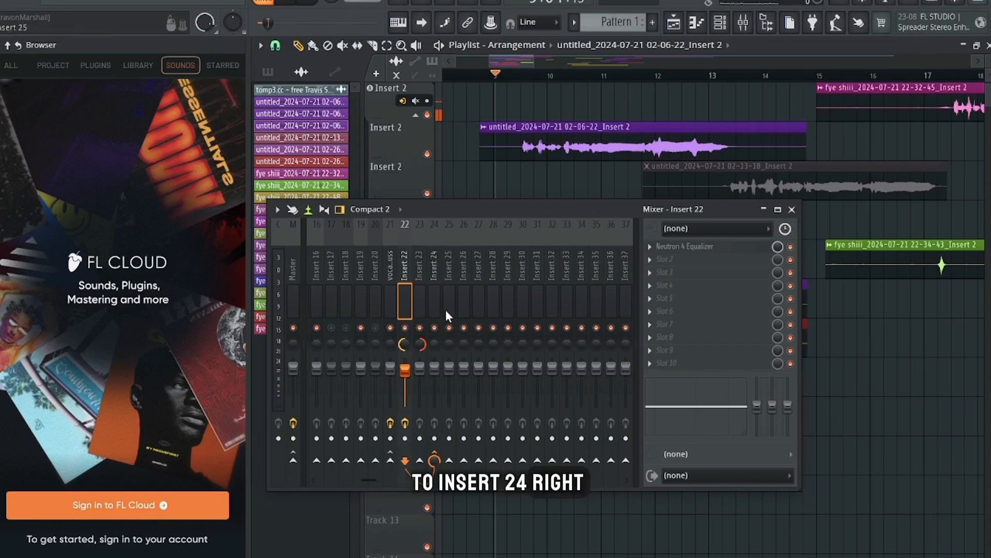
click(427, 306)
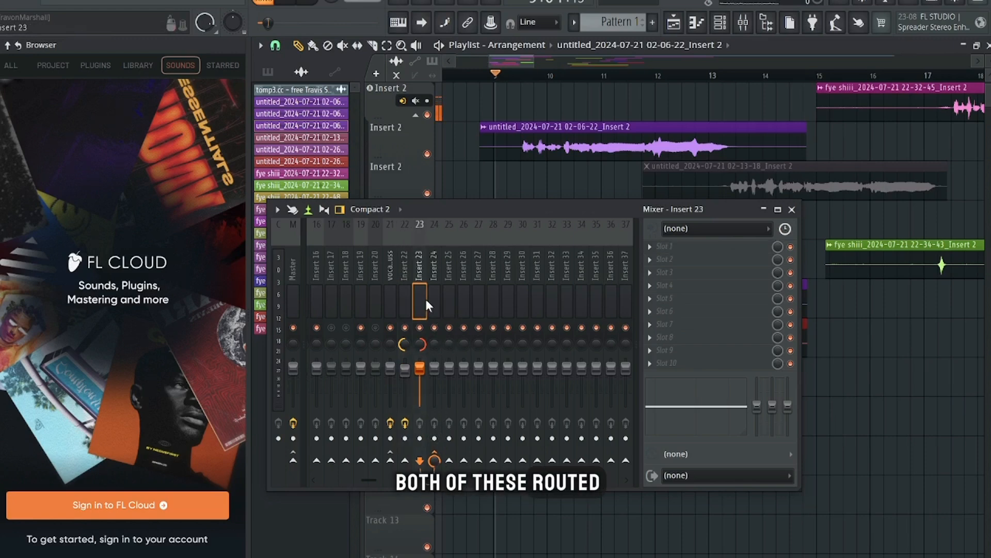
Rename mixer track Insert 24 as doubler
click(433, 304)
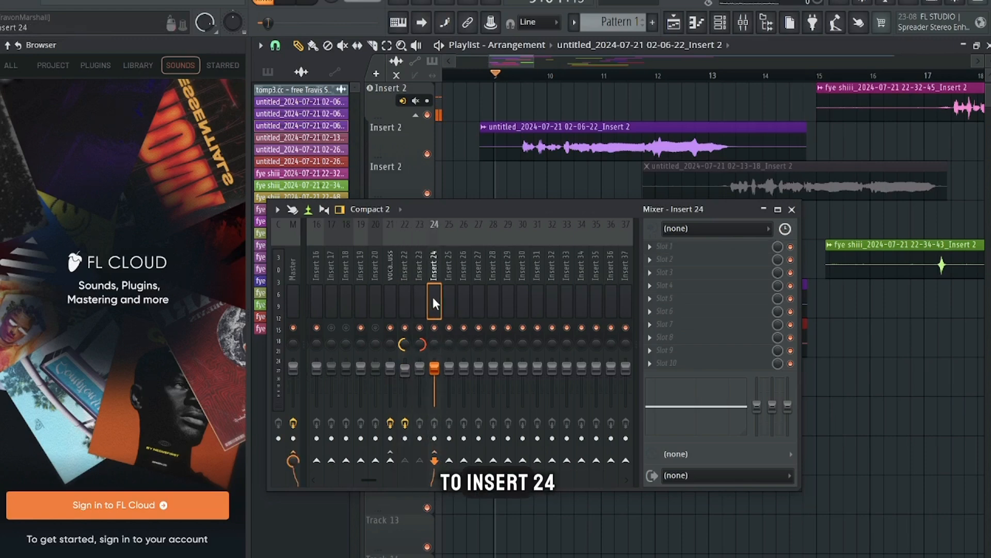
right_click(435, 266)
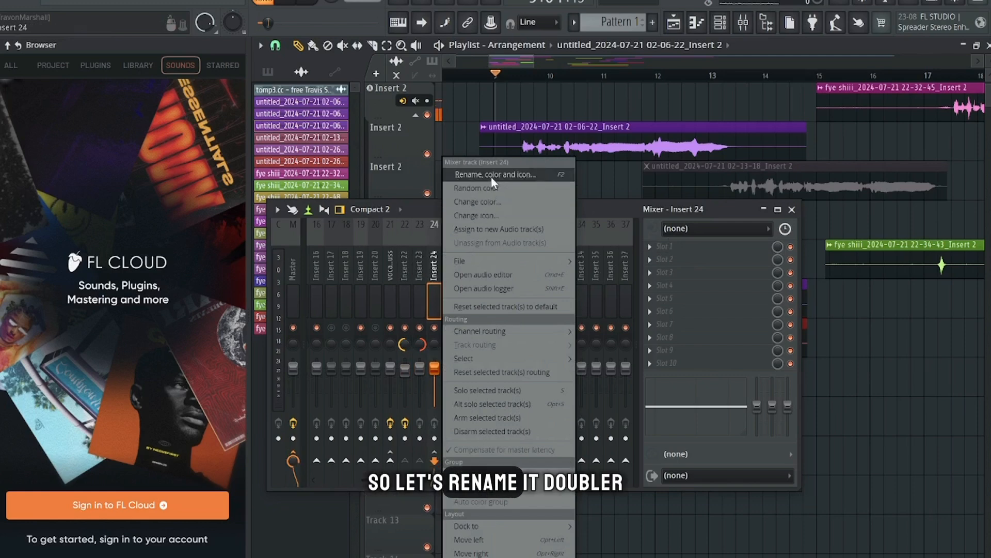
click(508, 174)
key(BackSpace)
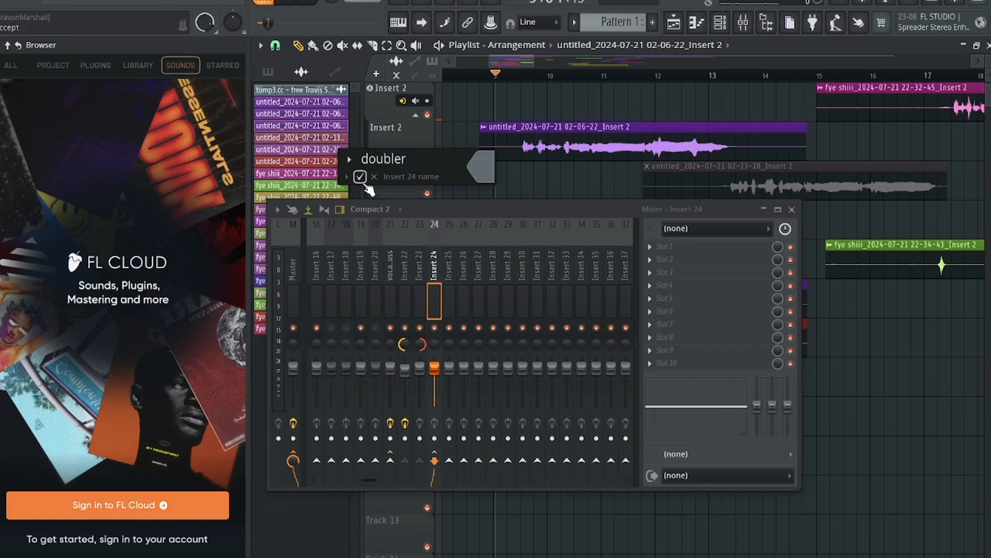
click(362, 180)
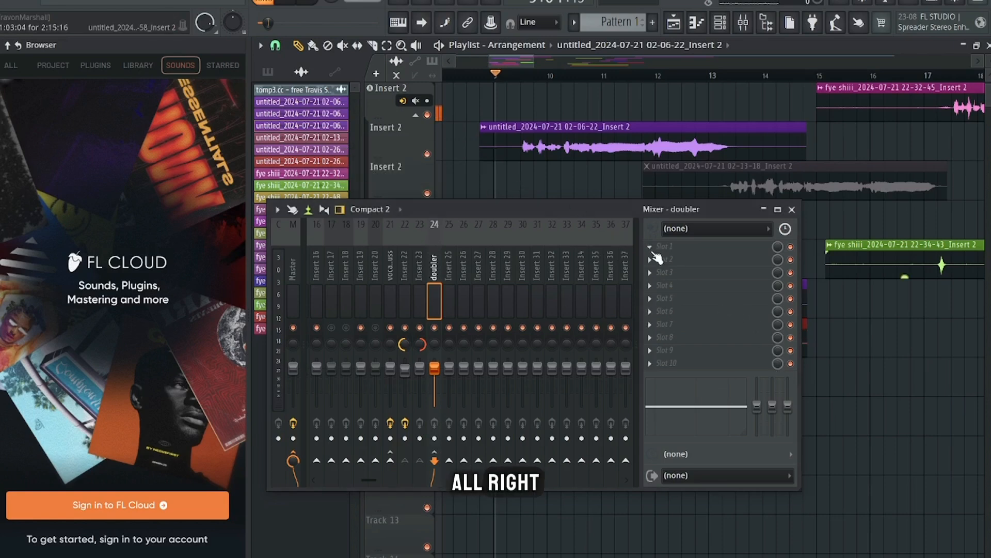
Load Fruity Parametric EQ 2 in the doubler track's first effect slot and move its window over the mixer
click(653, 249)
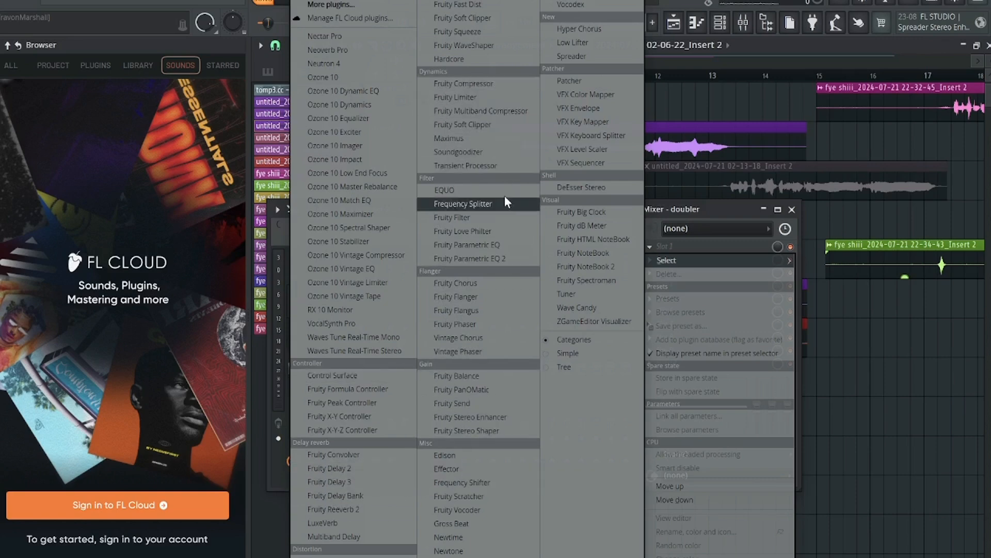
click(504, 261)
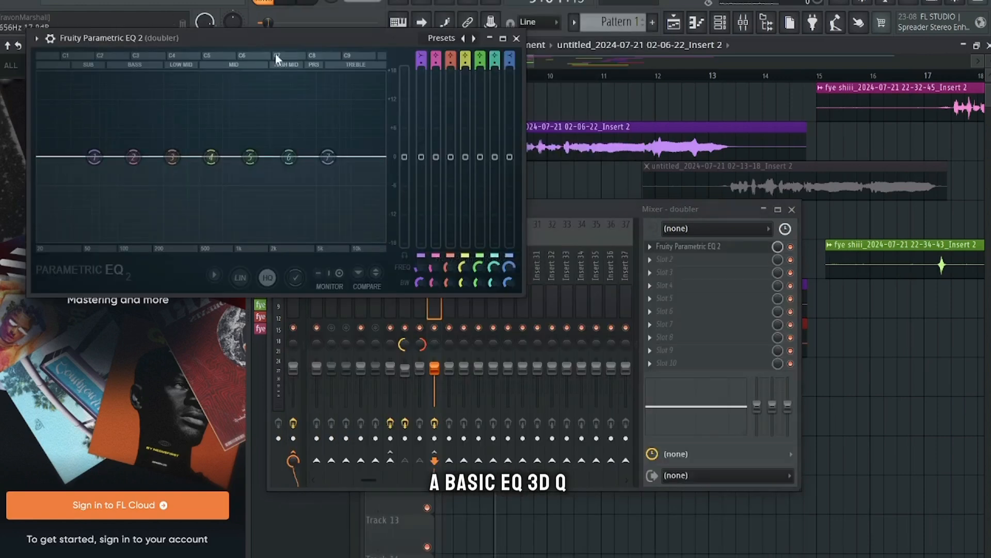
drag(270, 49, 531, 78)
Cut the doubler's lows with EQ band 1 just above 100 Hz, slightly boost the band 7 high shelf at about 11221 Hz, and close the EQ
drag(361, 189, 393, 271)
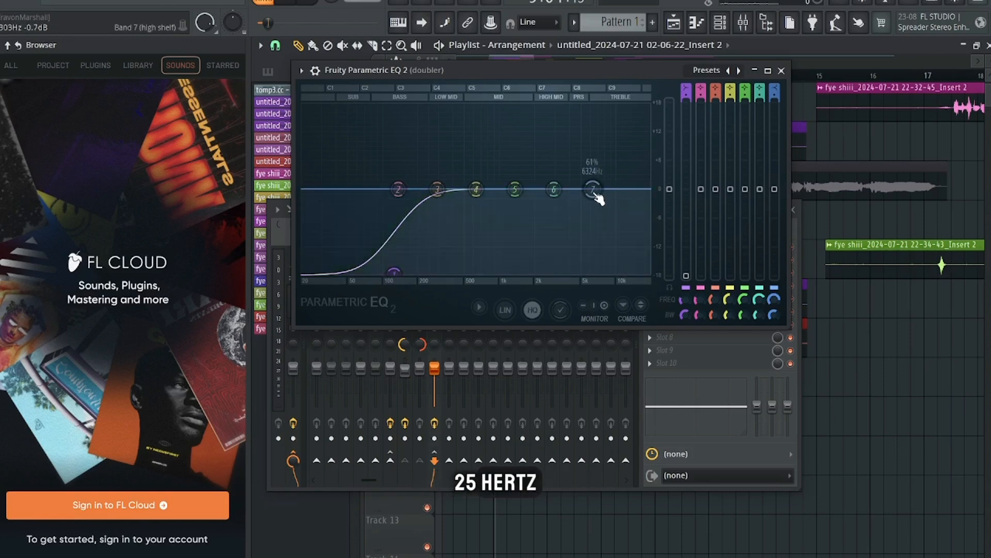
drag(604, 188, 621, 176)
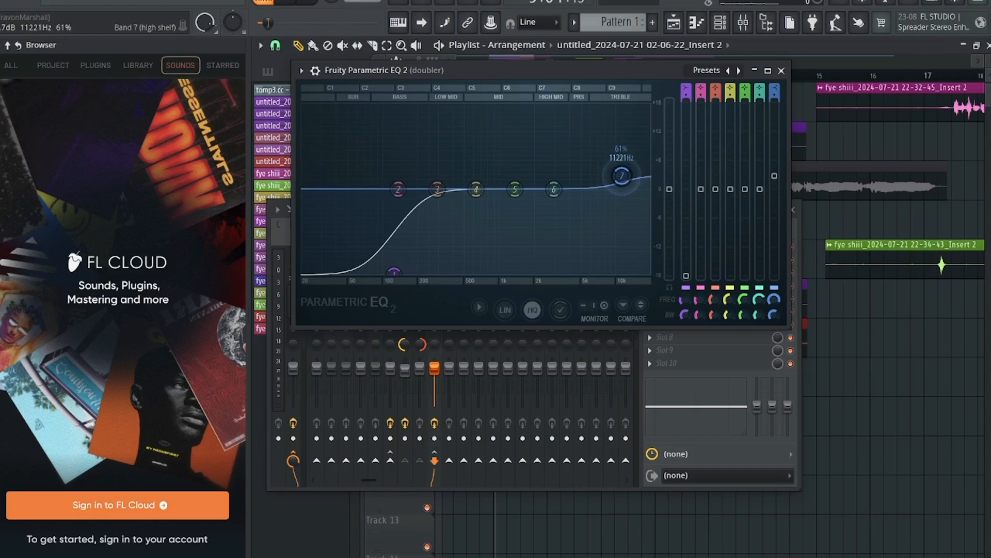
click(786, 71)
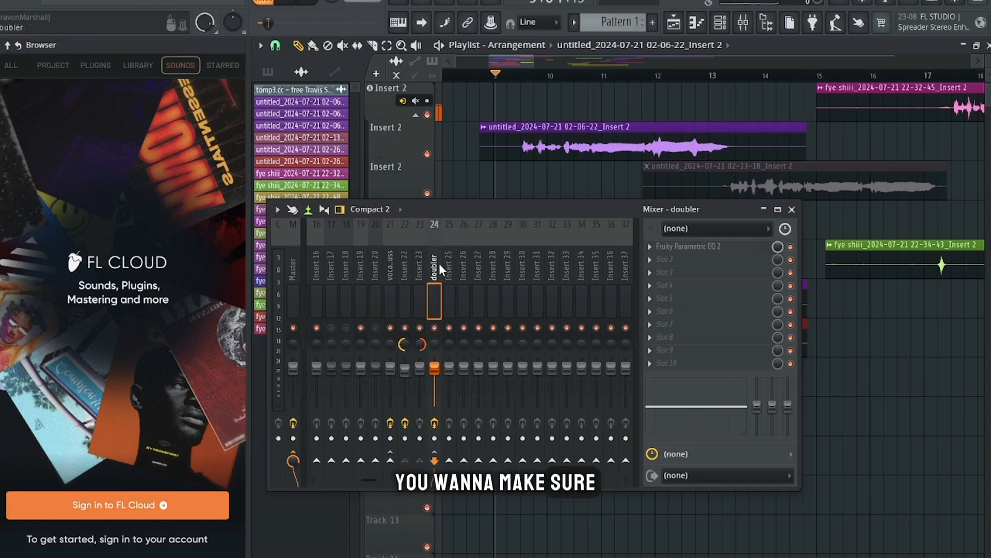
Route the doubler track to the vocal buss track only
click(391, 460)
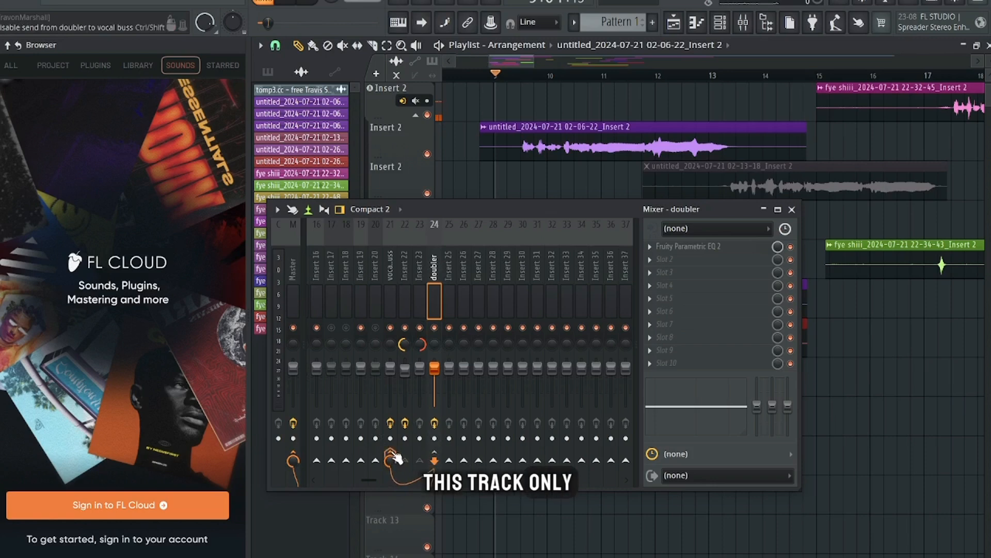
right_click(396, 459)
click(408, 471)
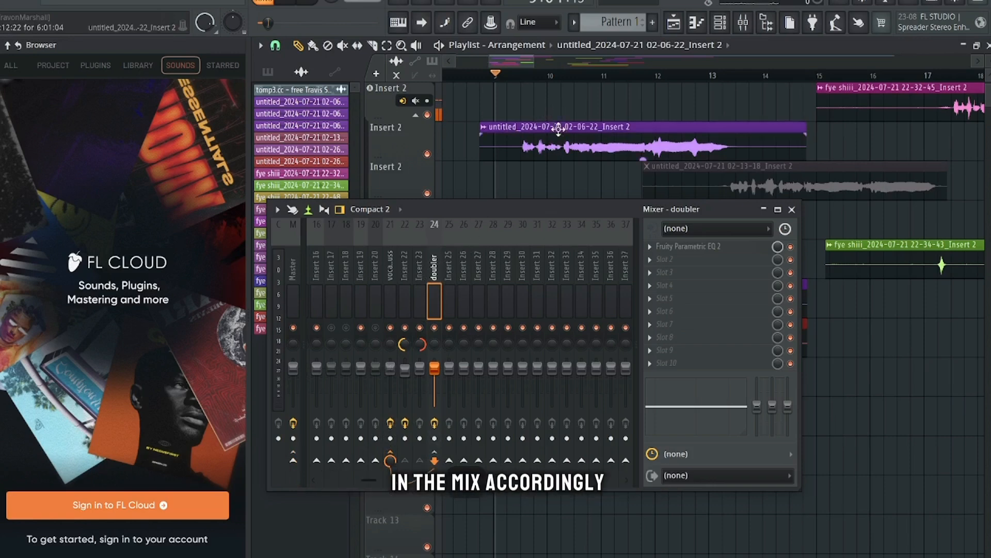
Play the vocal and lower the doubler track's volume below 57% so that it sits under the main vocal
key(space)
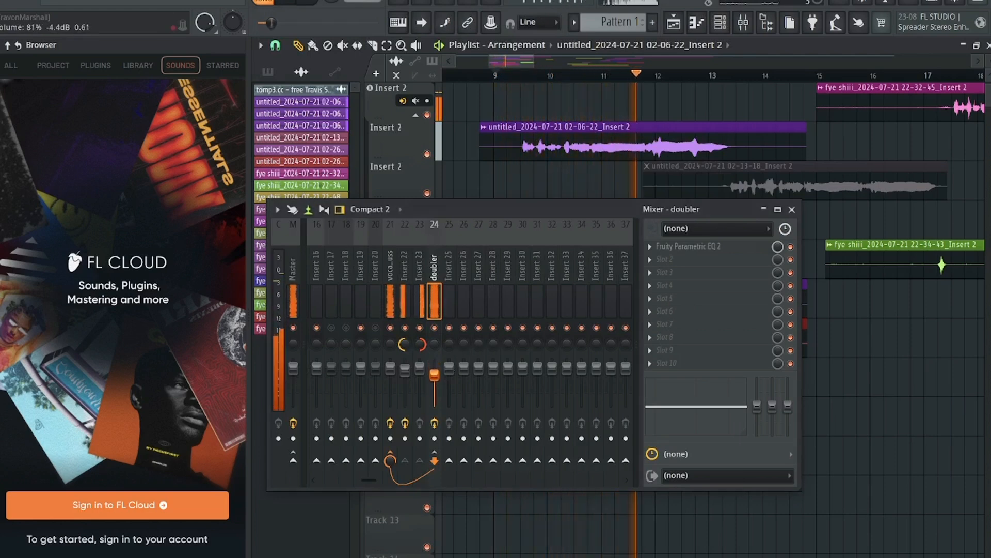
key(space)
key(space)
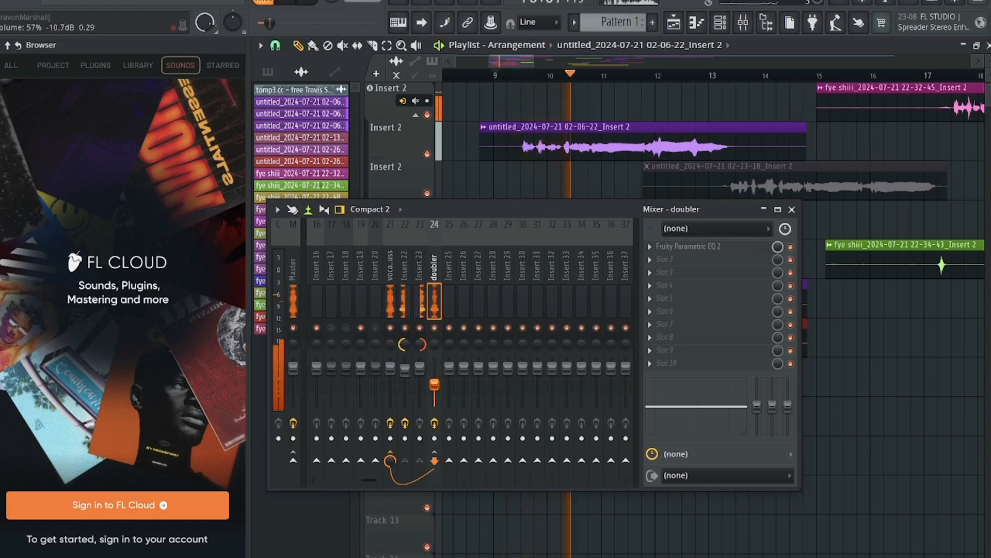
key(space)
key(space)
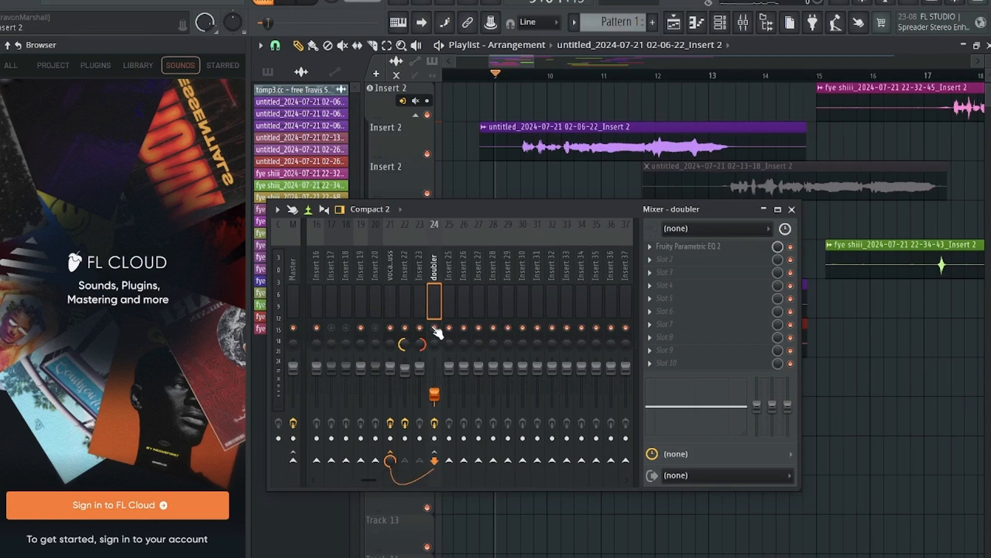
Play the vocal section several times to audition the doubler effect in the mix
key(space)
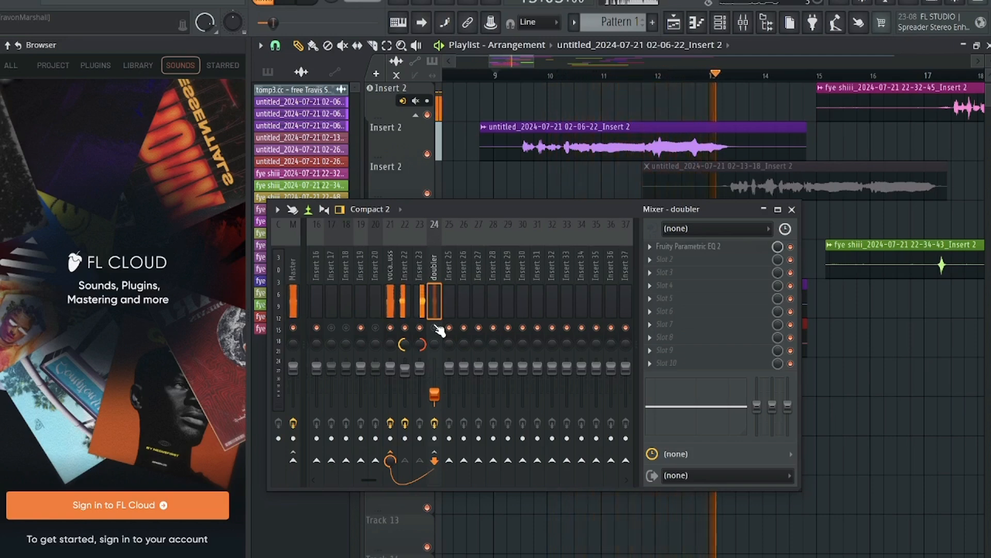
key(space)
key(space)
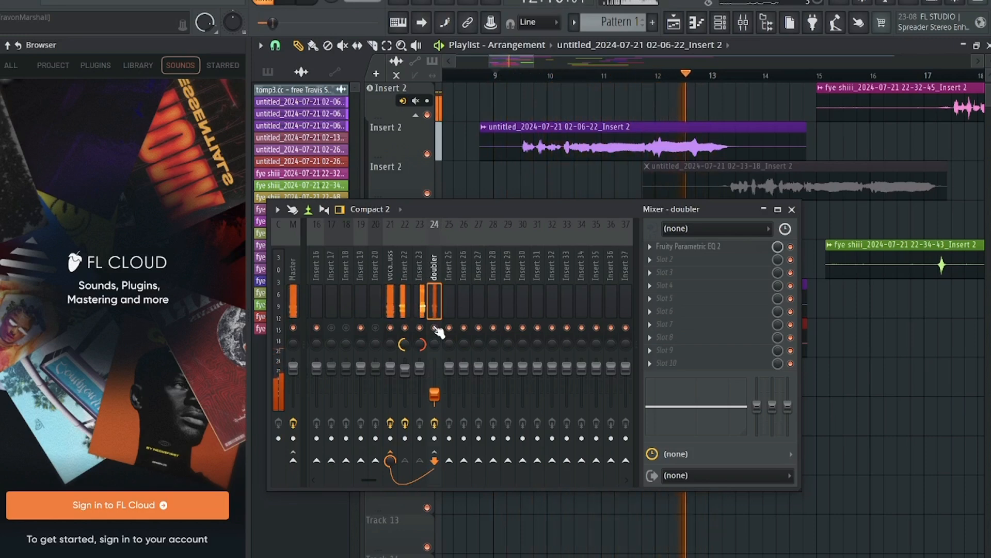
key(space)
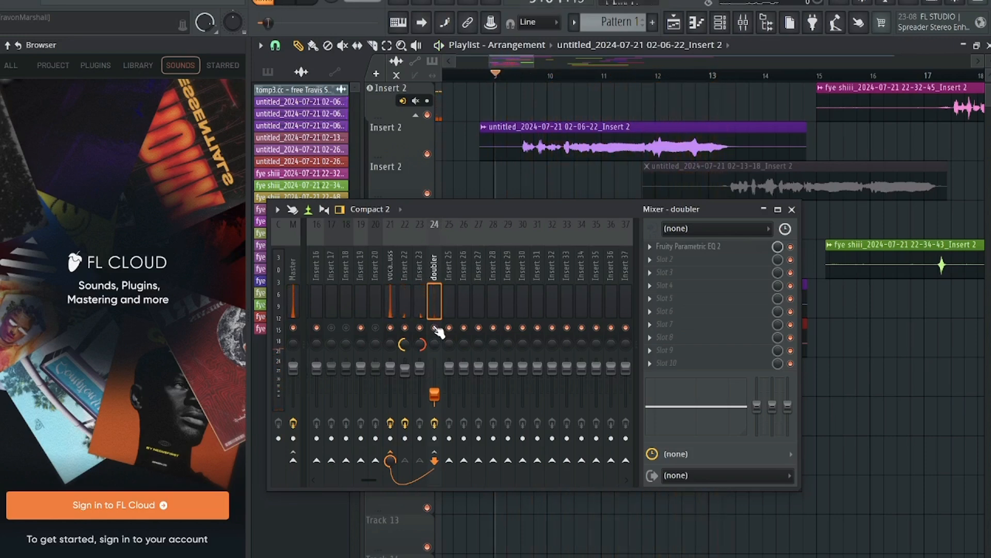
key(space)
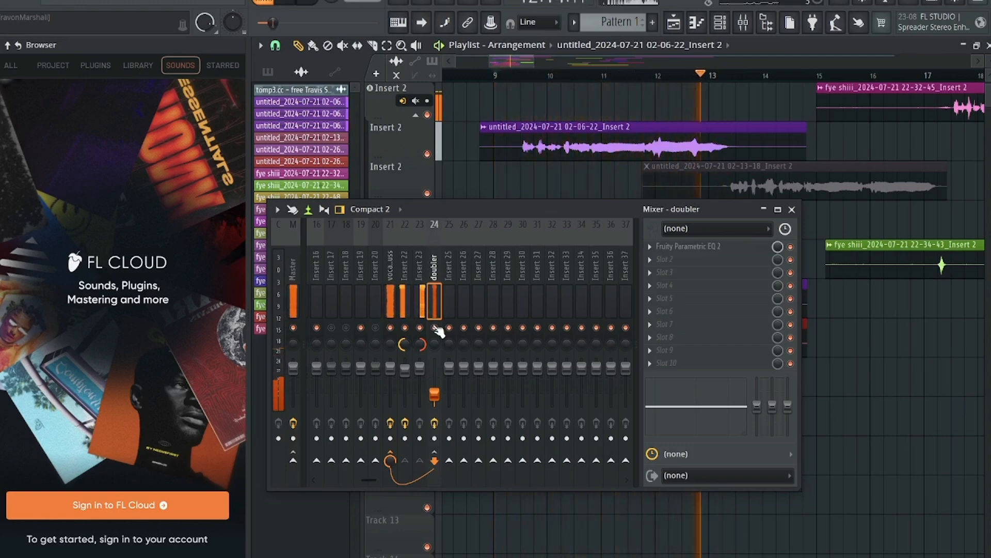
key(space)
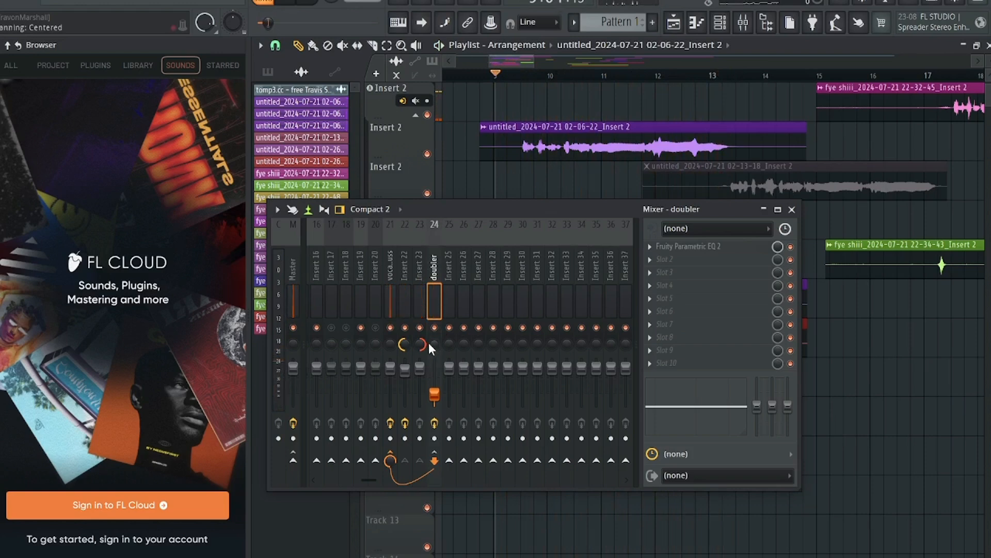